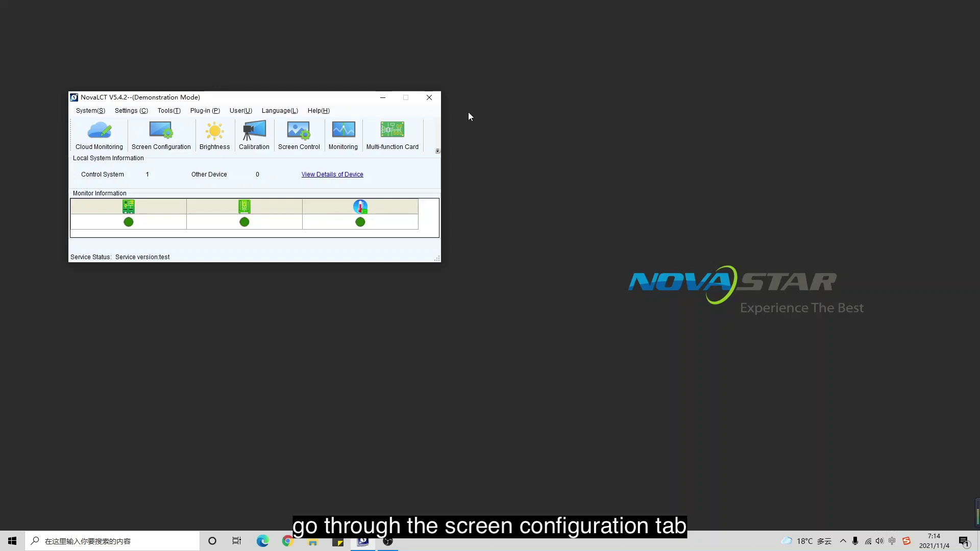
Open the screen configuration on port COM99, check the receiving card settings, and return to the screen connection layout
left_click(170, 145)
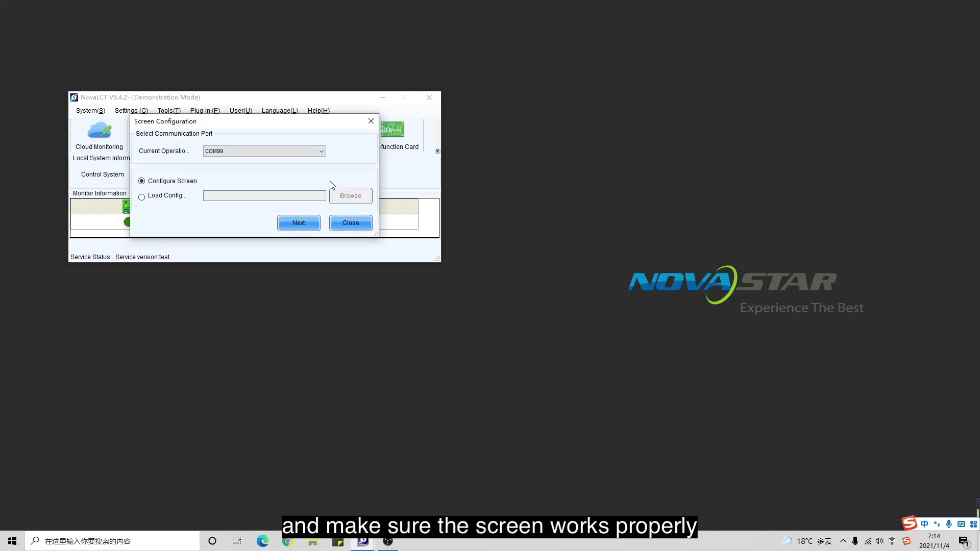
left_click(299, 227)
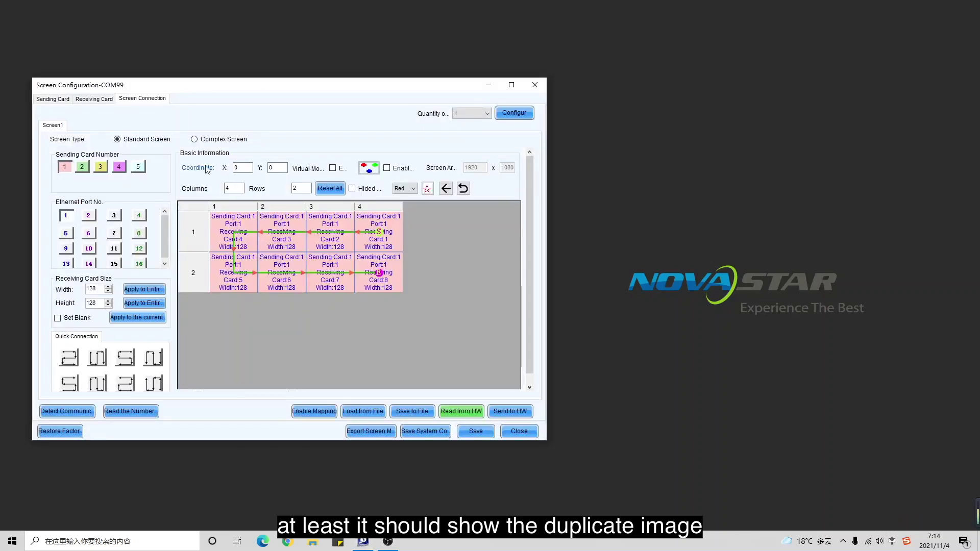
left_click(94, 102)
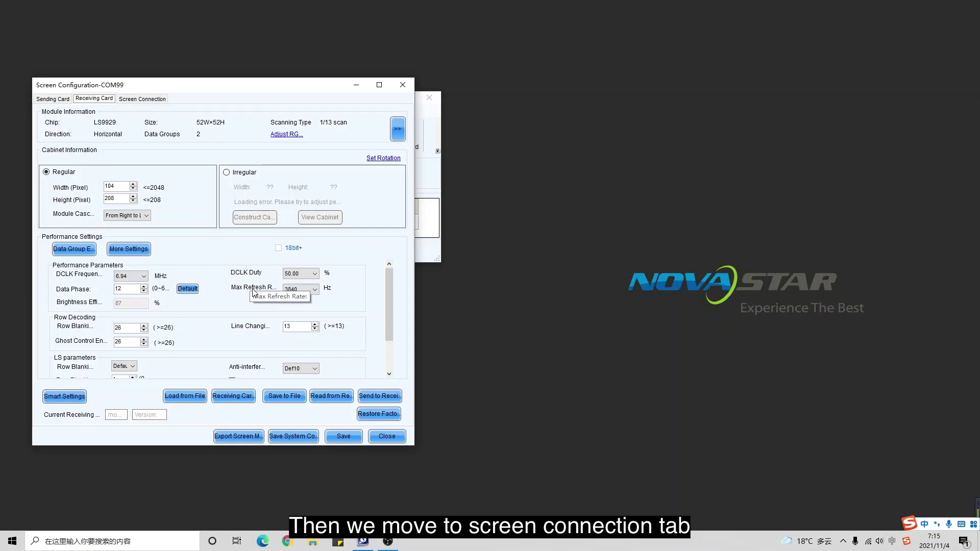
left_click(142, 99)
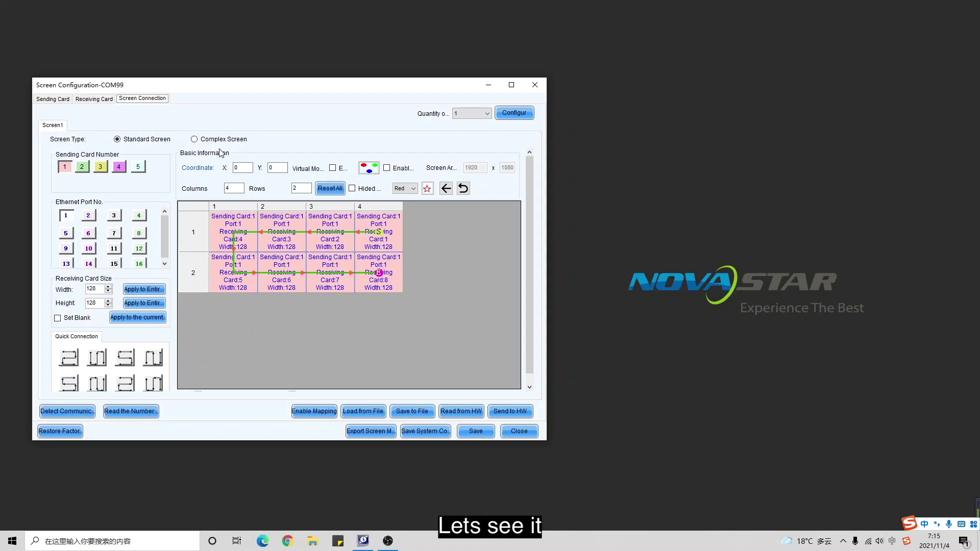
Set the standard screen to 4 rows and reset the whole receiving card grid
double_click(296, 188)
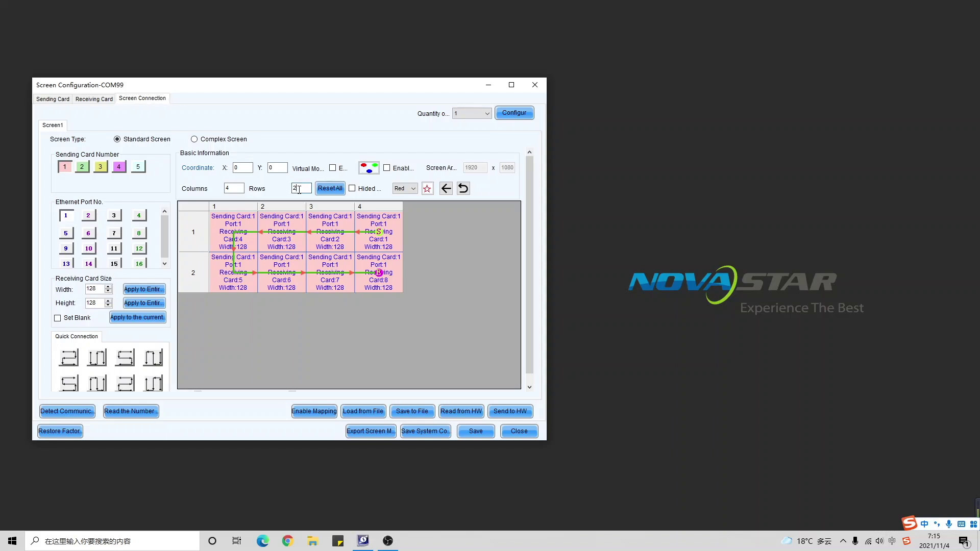
type("4")
left_click(329, 190)
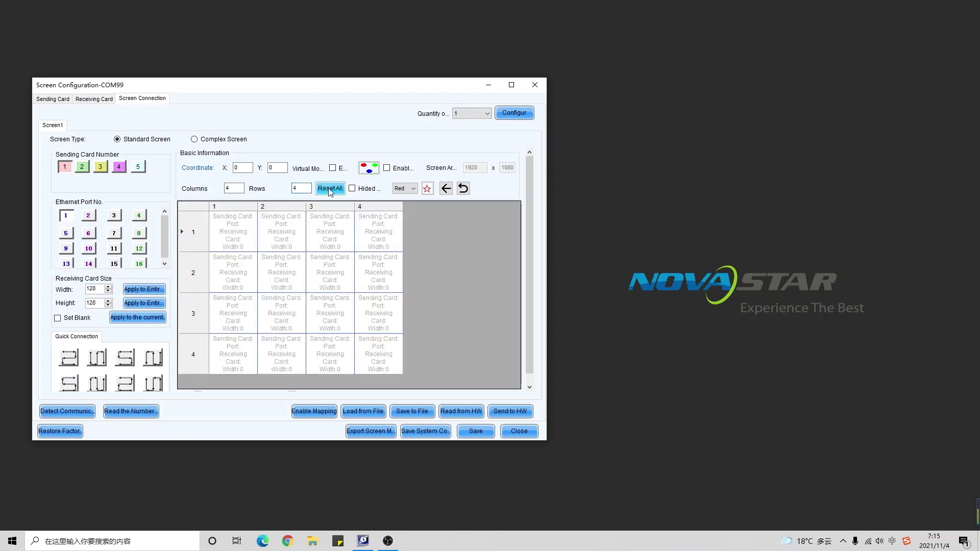
Connect ten receiving cards as a stepped triangle: column 1 in row 1, columns 1–2 in row 2, 1–3 in row 3, 1–4 in row 4
left_click(242, 228)
left_click(238, 272)
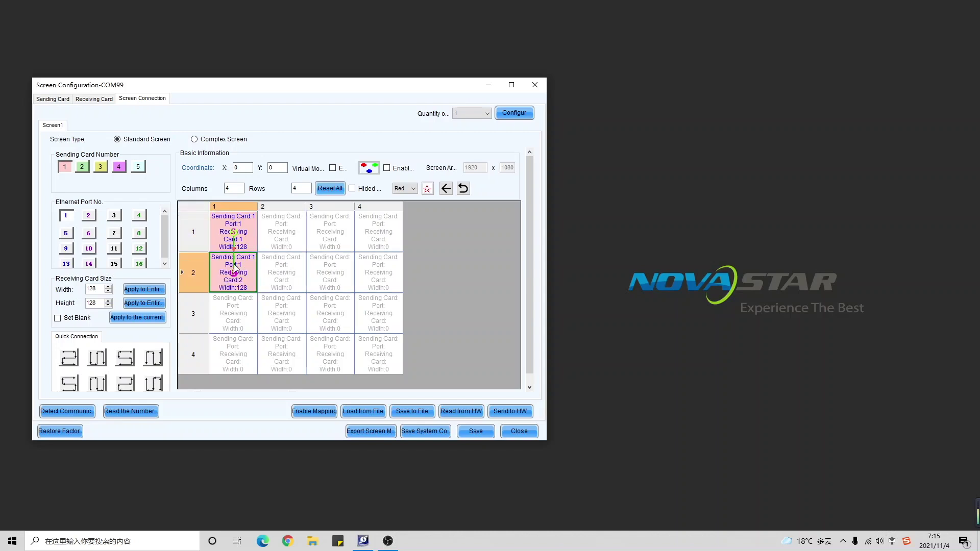
left_click(273, 271)
left_click(239, 301)
left_click(289, 311)
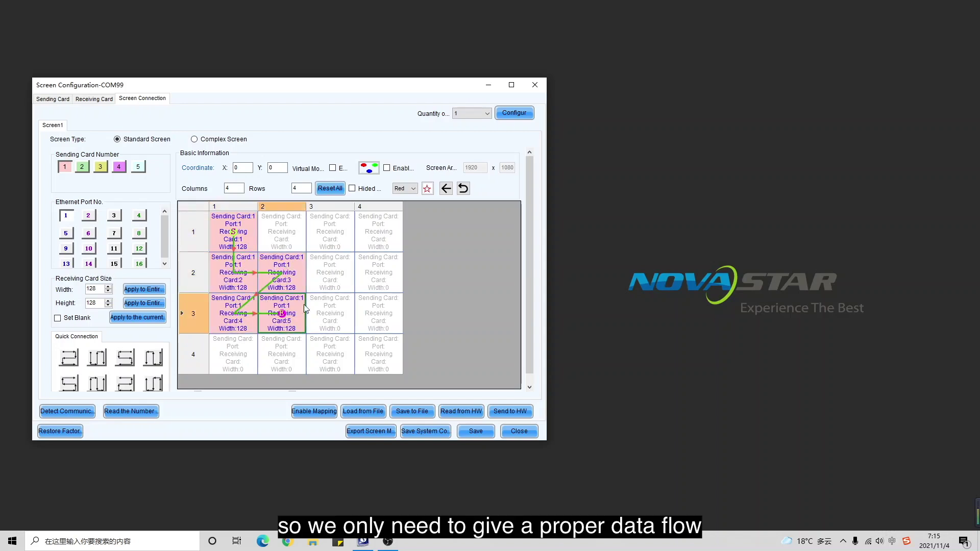
left_click(326, 309)
left_click(245, 352)
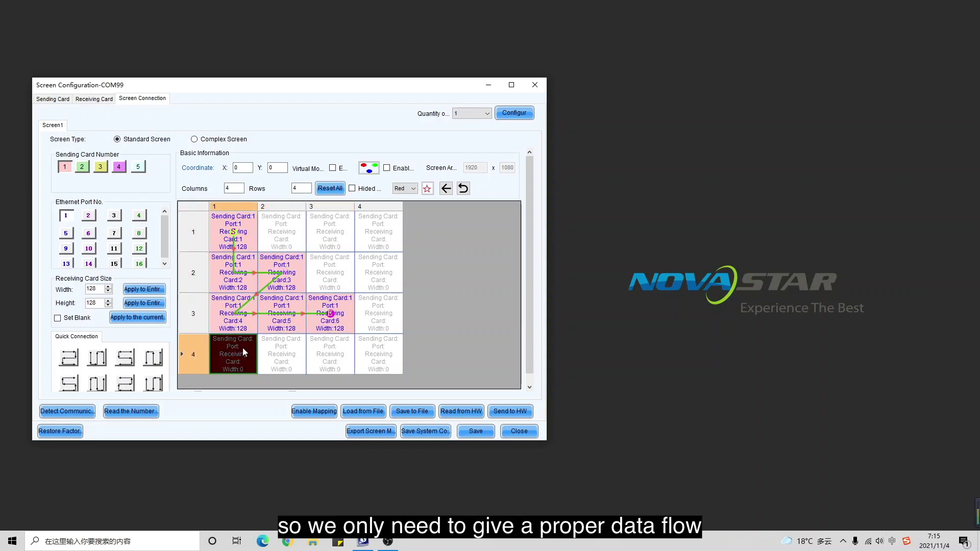
left_click(270, 352)
left_click(330, 355)
left_click(371, 355)
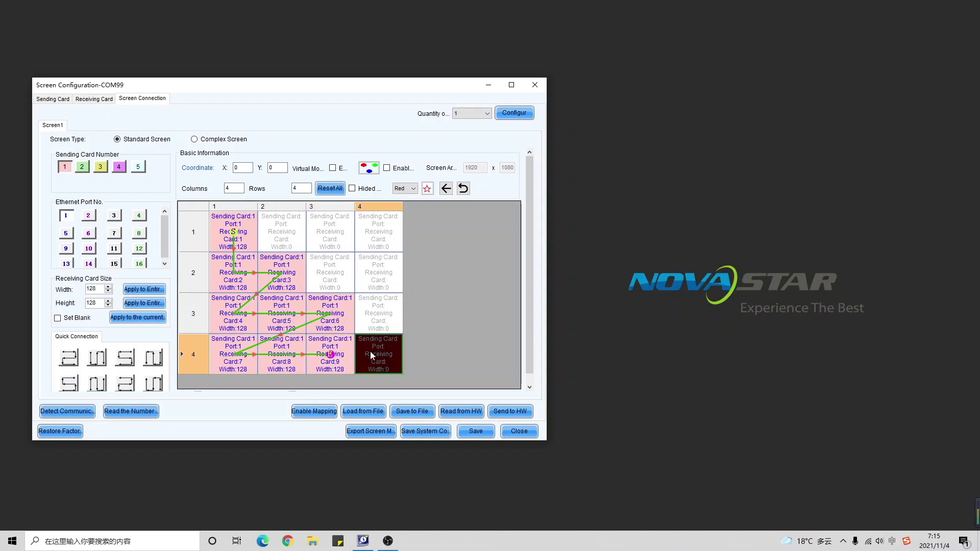
Set the cells outside the triangle blank: row 3 column 4, row 2 columns 3–4, and row 1 columns 2–4
left_click(383, 313)
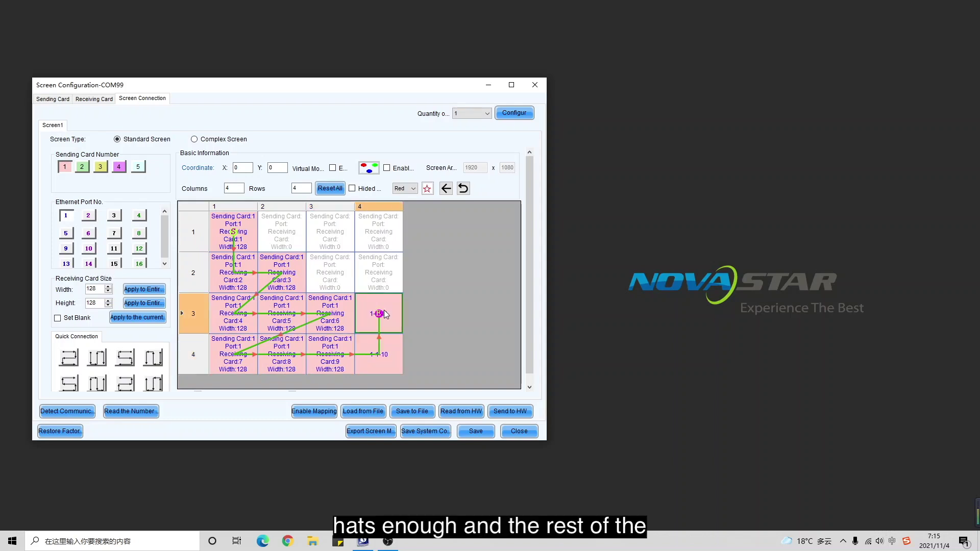
left_click(88, 322)
left_click(378, 277)
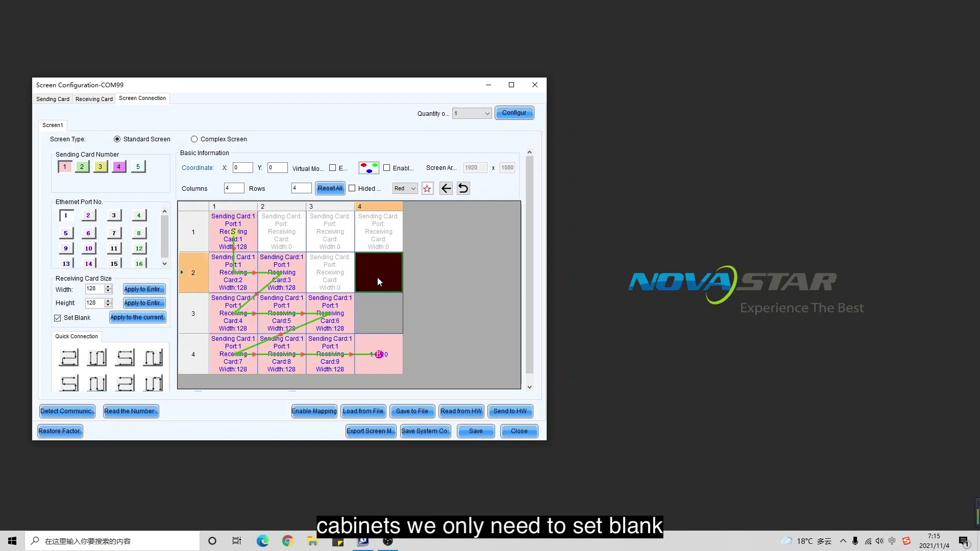
left_click(345, 274)
left_click(338, 235)
left_click(369, 234)
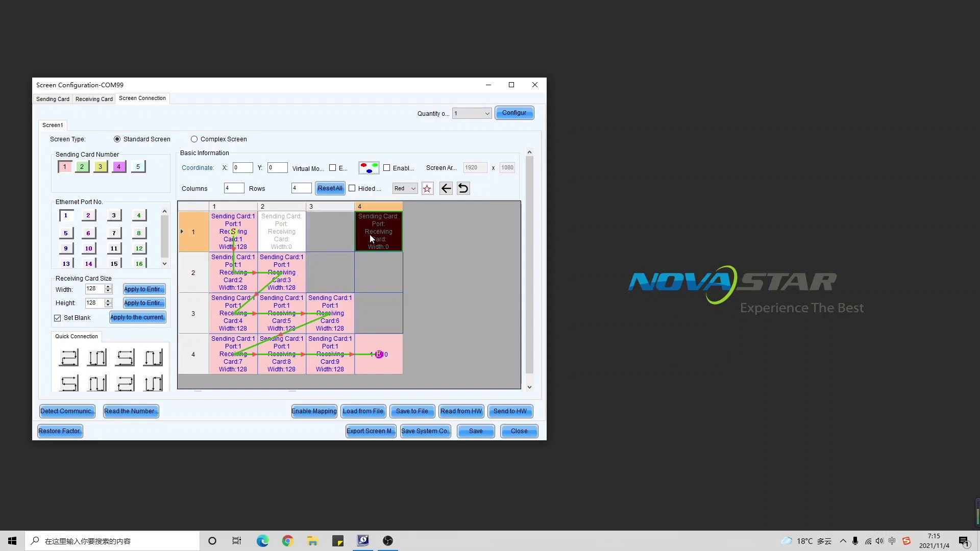
left_click(271, 230)
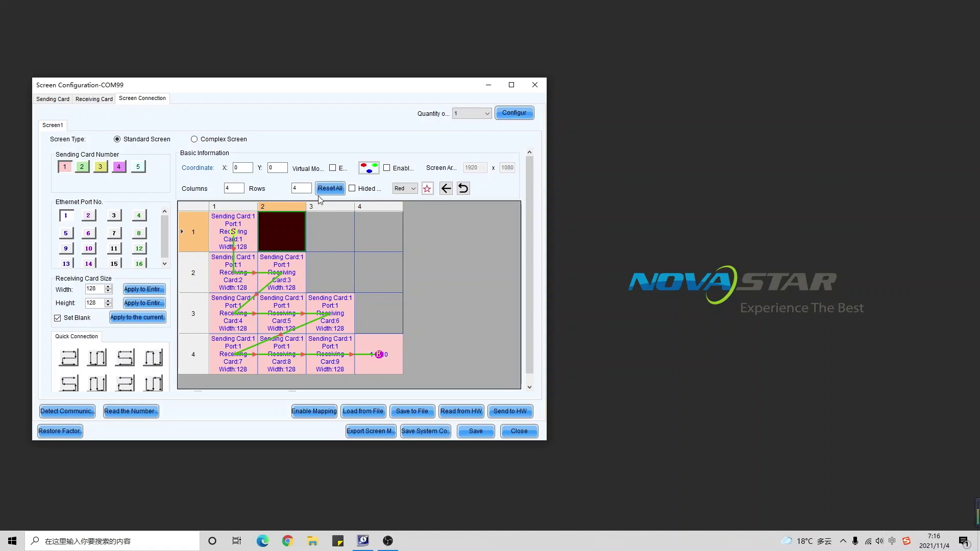
Reset the grid and route receiving cards up column 1 from row 4, across row 1, and down column 4
left_click(330, 188)
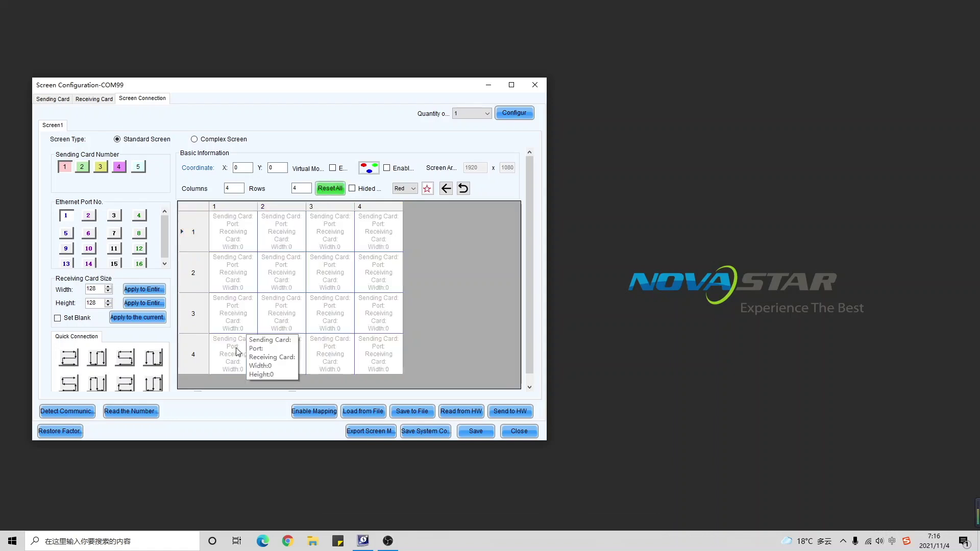
mouse_move(236, 351)
left_mouse_down()
mouse_move(240, 229)
mouse_move(376, 233)
mouse_move(378, 344)
left_mouse_up()
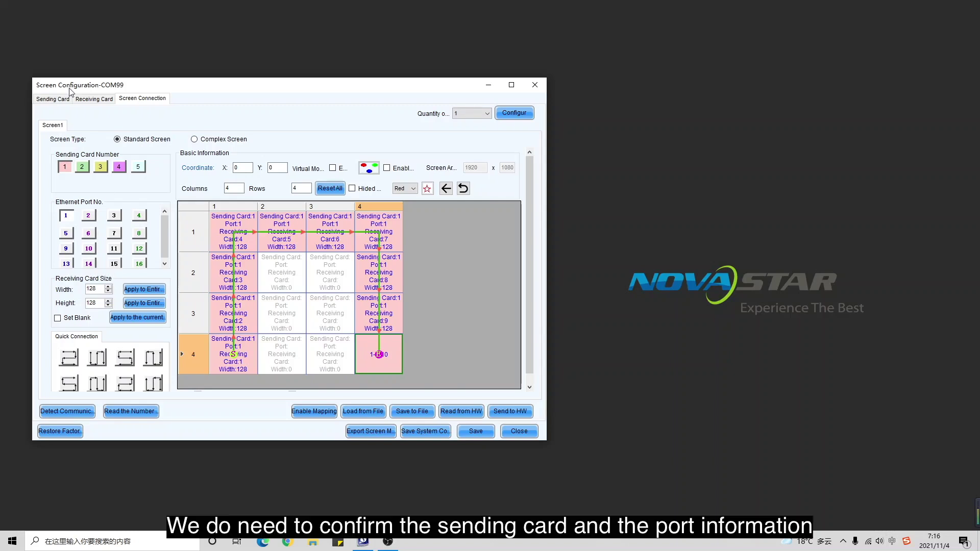
Switch the screen type to Complex Screen and choose sending card 1 and port 1 in the receiving card settings
left_click(212, 146)
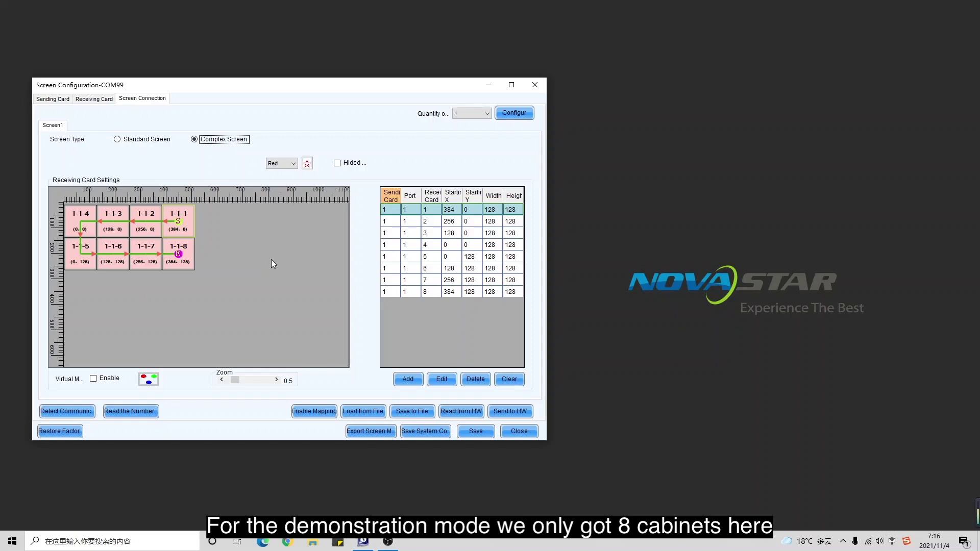
left_click(408, 379)
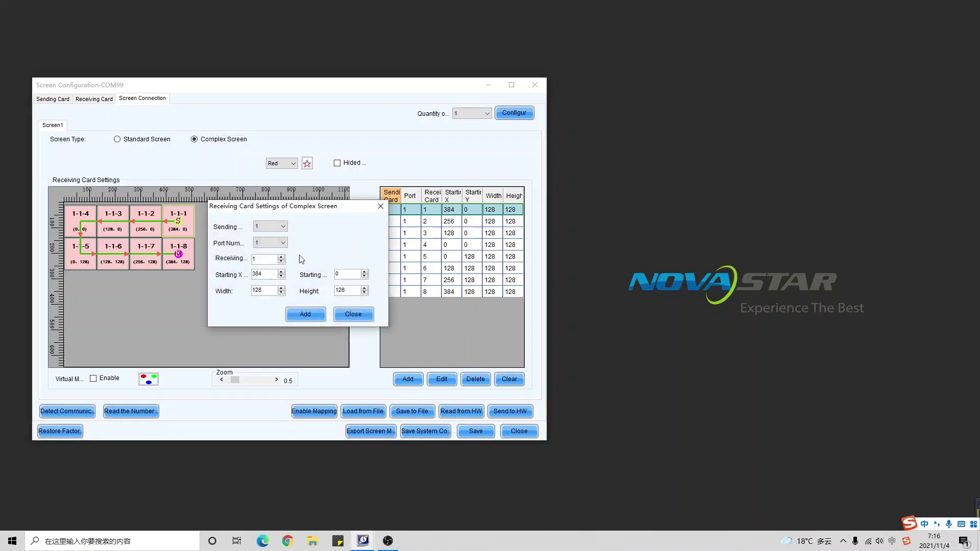
left_click(278, 227)
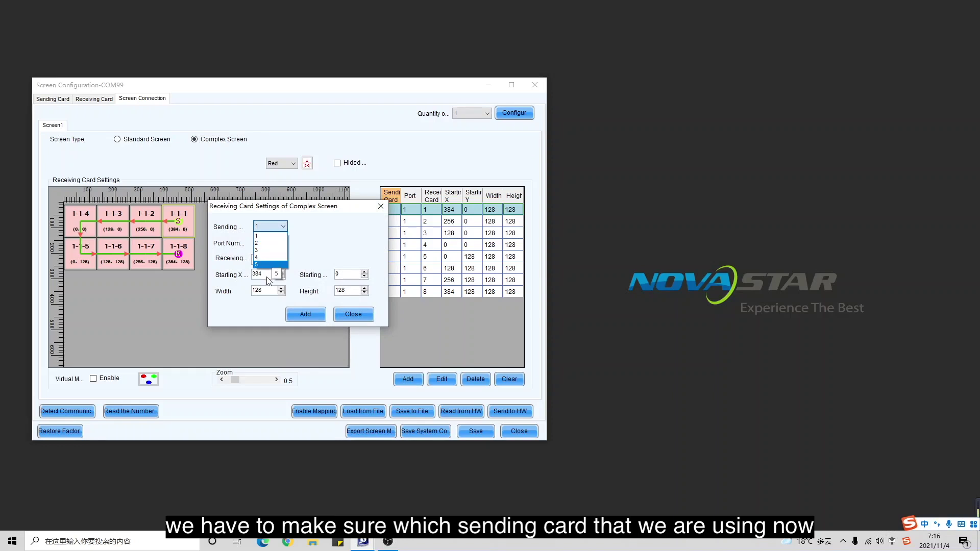
left_click(268, 235)
left_click(269, 243)
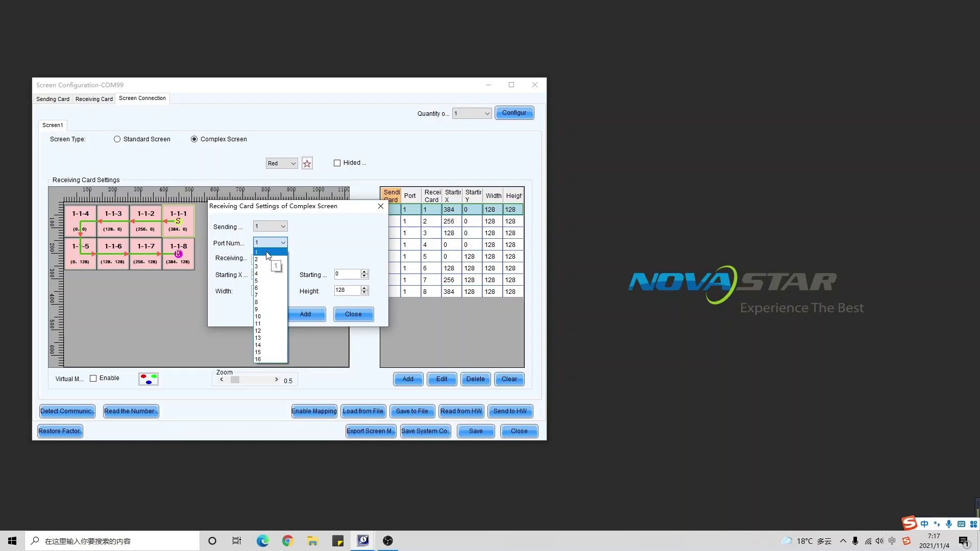
left_click(268, 255)
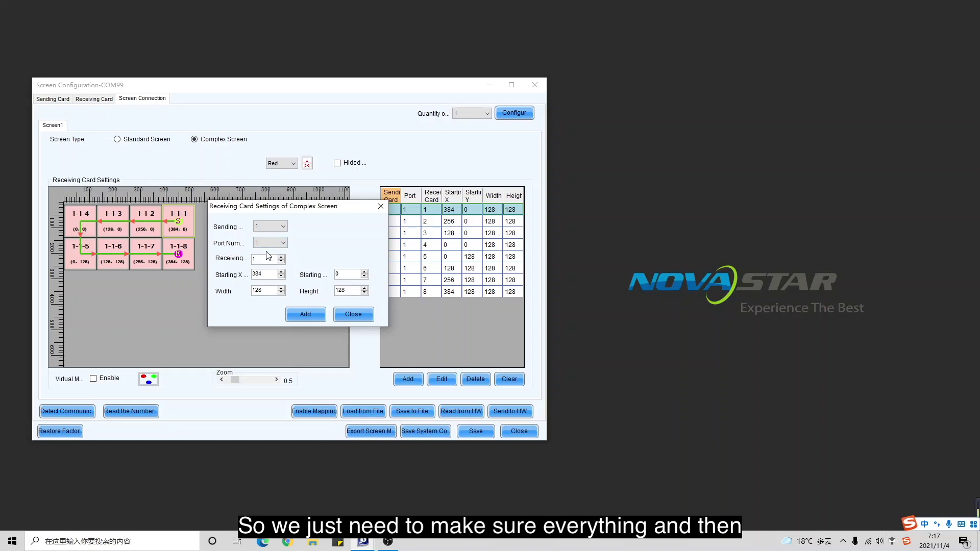
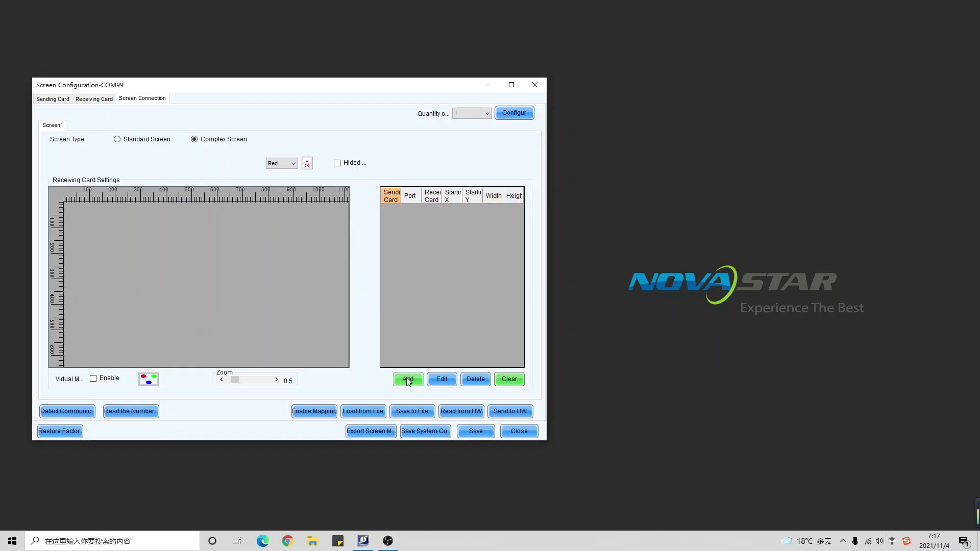
Add receiving card 1 to the empty complex screen at starting X 192, Y 0
left_click(407, 379)
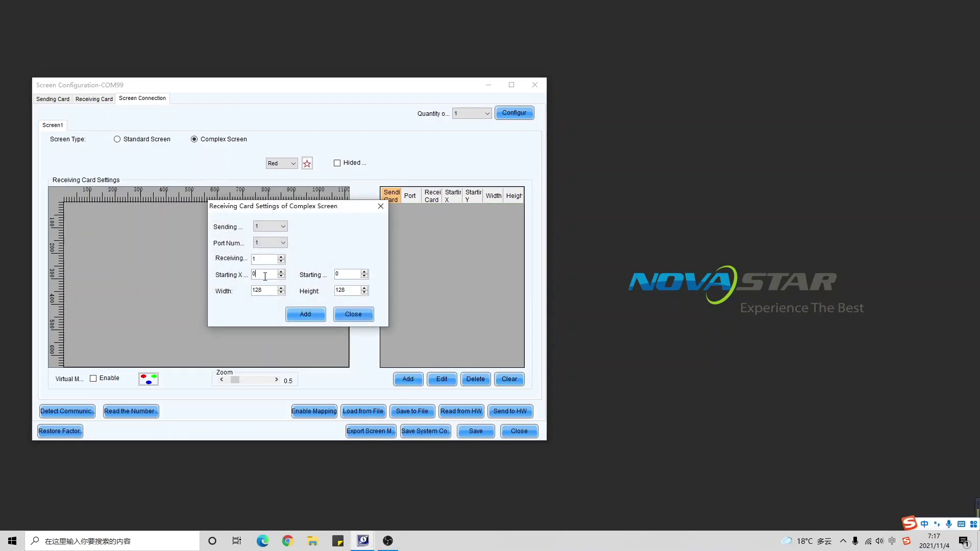
left_click_drag(264, 274, 211, 281)
type("192")
left_click(293, 317)
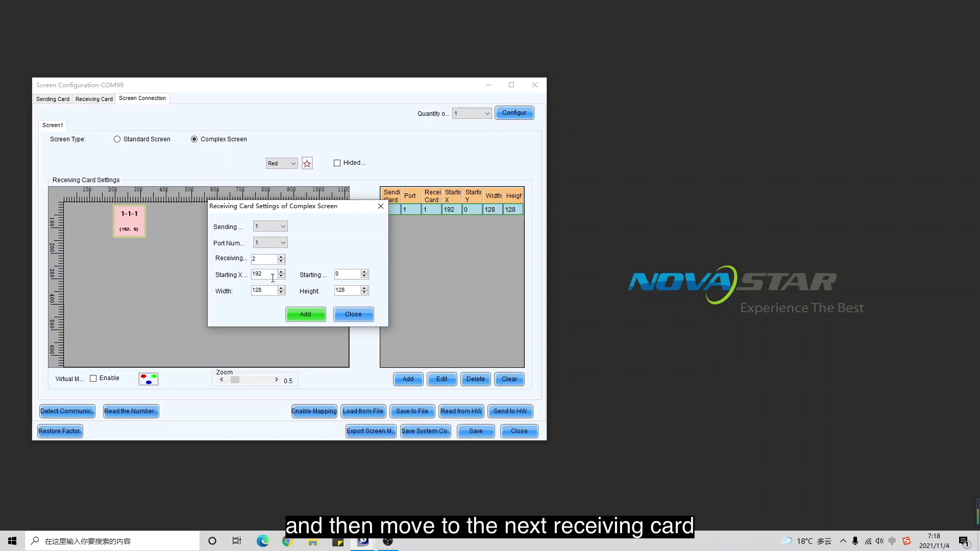
Add receiving card 2 at starting X 64, Y 128 and receiving card 3 at X 320, Y 128
key("Tab")
type("64")
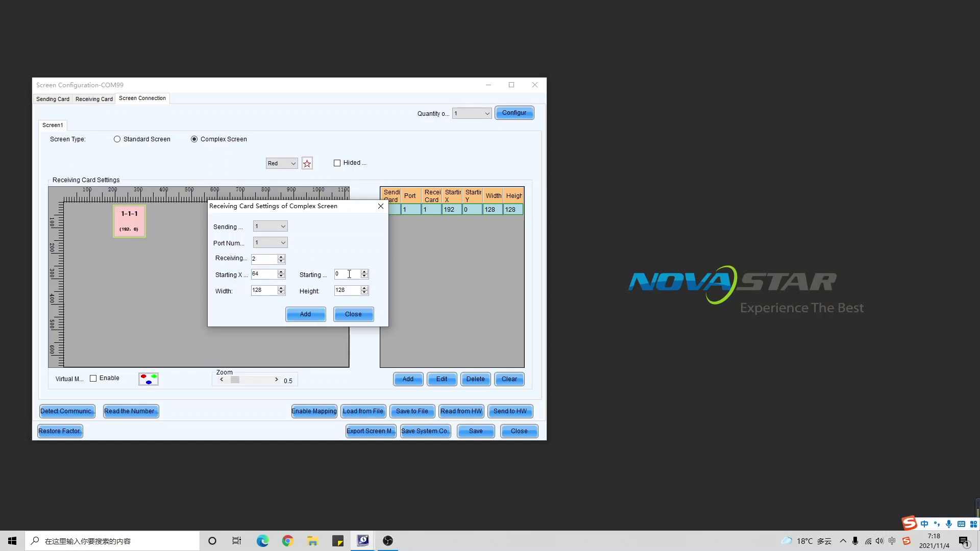
key("Tab")
type("128")
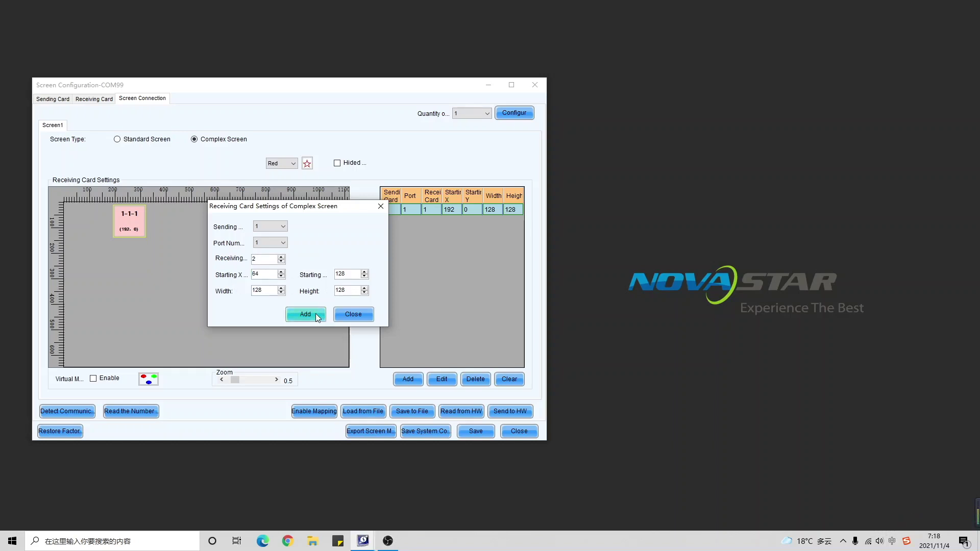
left_click(306, 314)
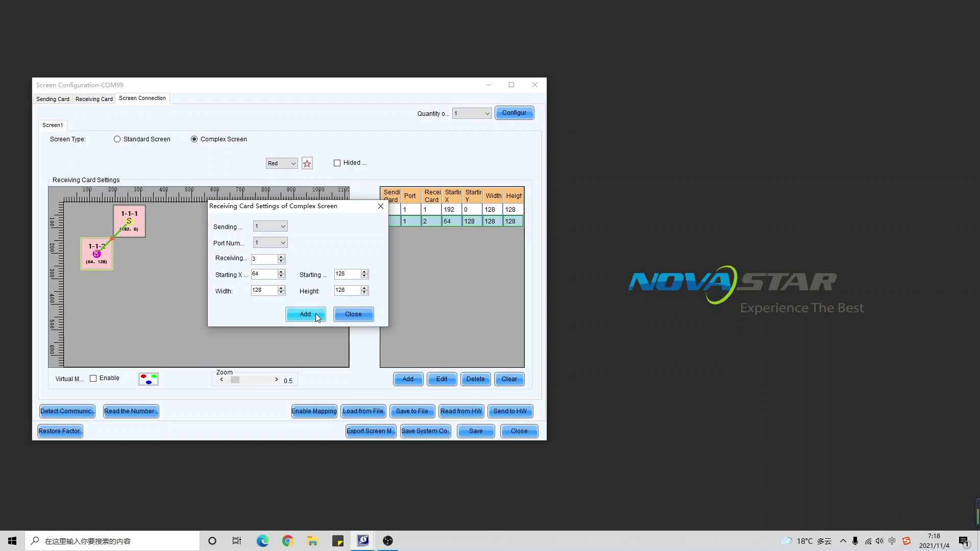
double_click(256, 274)
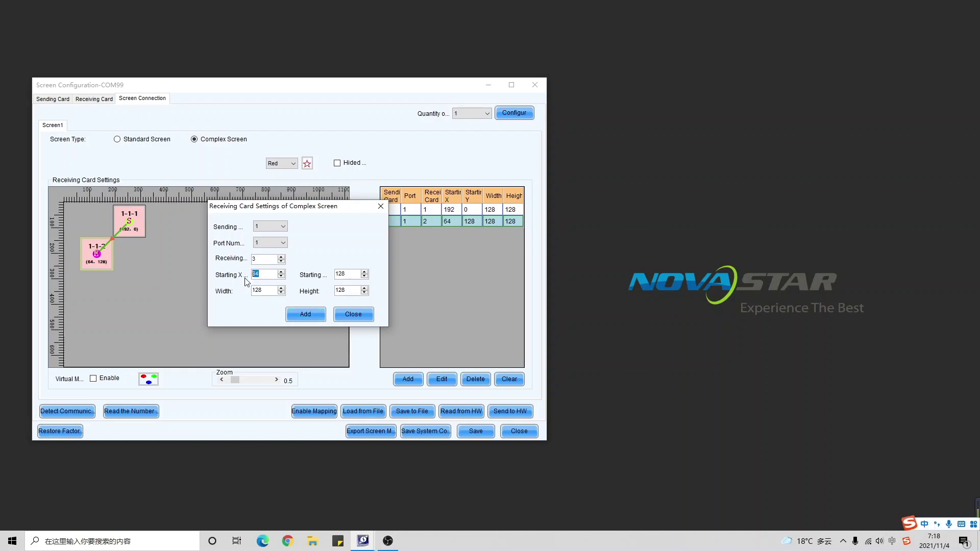
type("320")
left_click(310, 315)
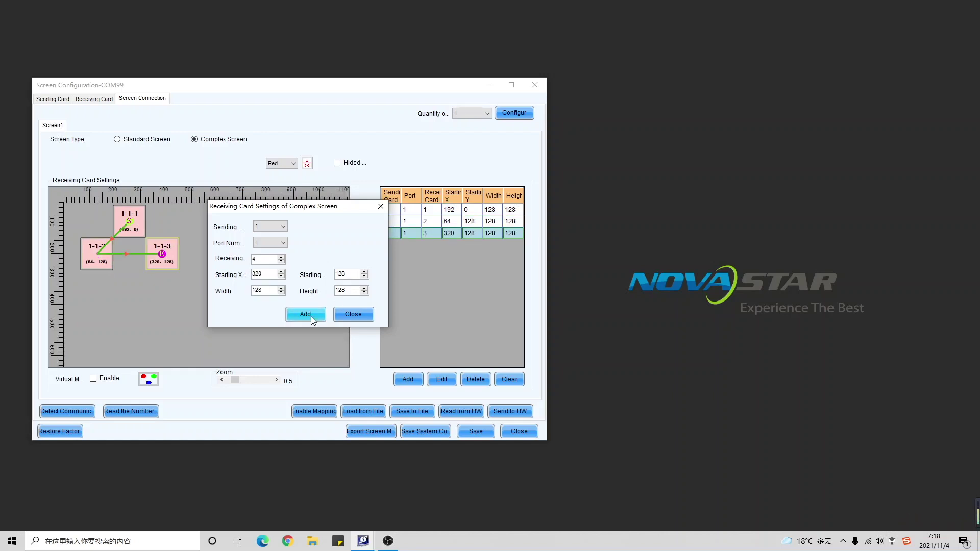
Add receiving card 4 at starting X 0, Y 256 and receiving card 5 at X 384, Y 256
double_click(258, 275)
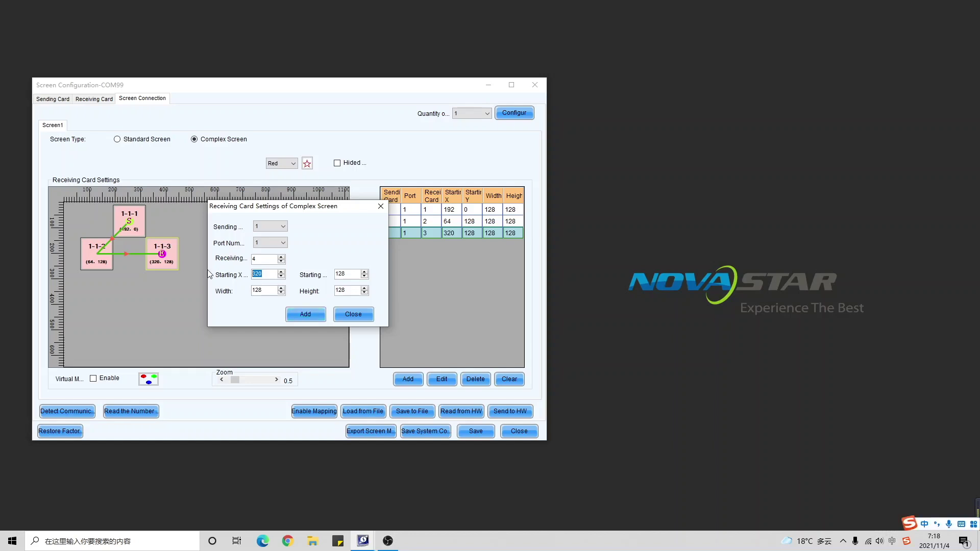
type("0")
double_click(351, 274)
type("256")
left_click(306, 315)
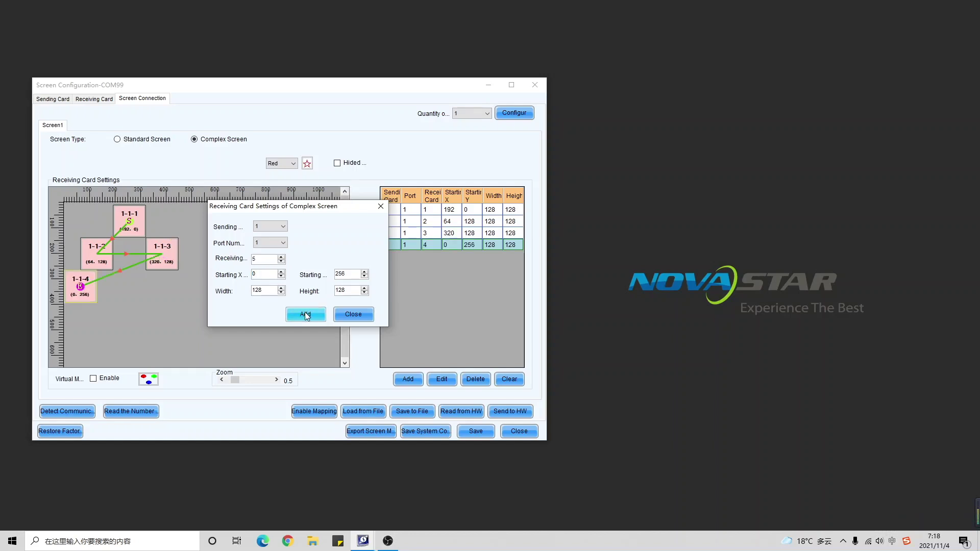
left_click(265, 276)
double_click(265, 276)
type("38")
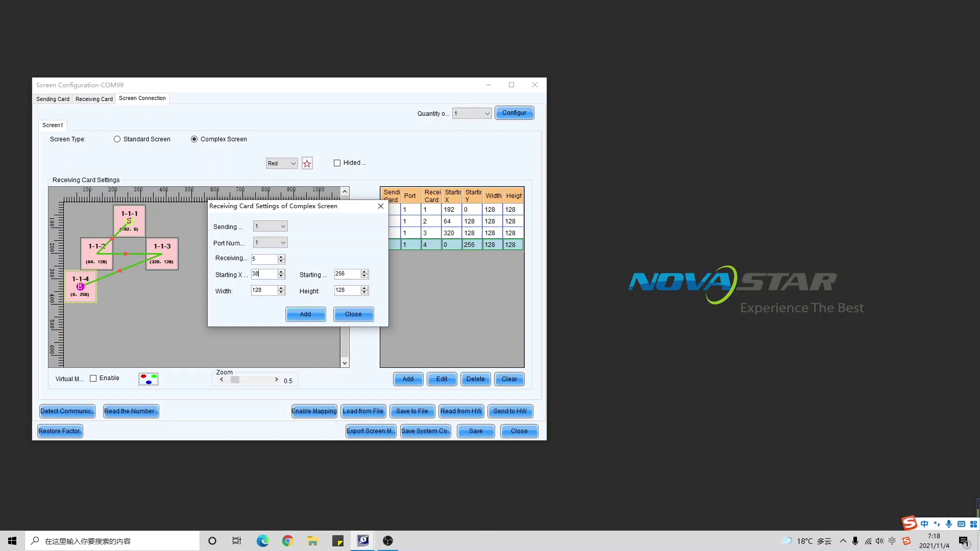
type("4")
left_click(306, 314)
Add receiving card 6 between cards 4 and 5, at starting X 194 and Y 256
double_click(250, 275)
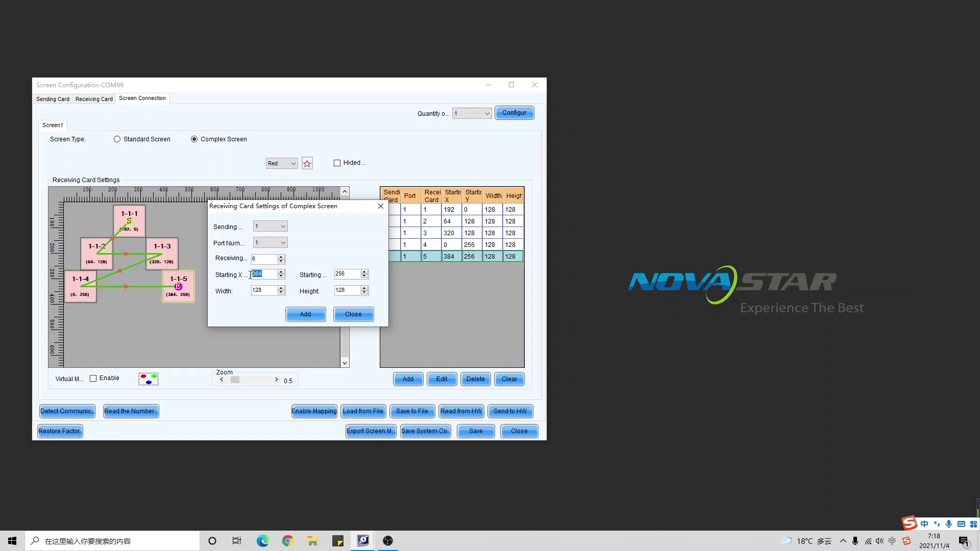
type("194")
left_click(305, 314)
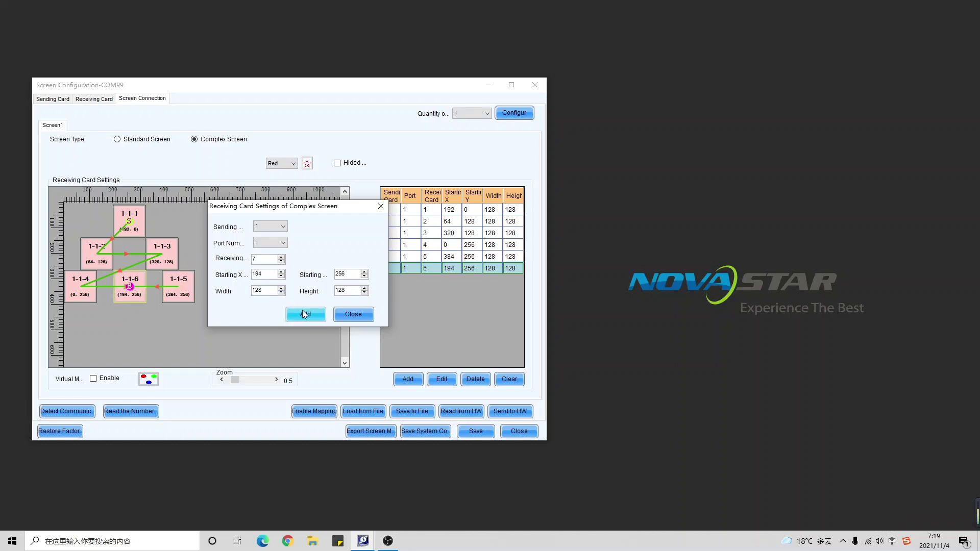
Add receiving cards 7 and 8 at starting X 194, with starting Y 384 and 512, and close the receiving card settings
left_click_drag(270, 274, 228, 276)
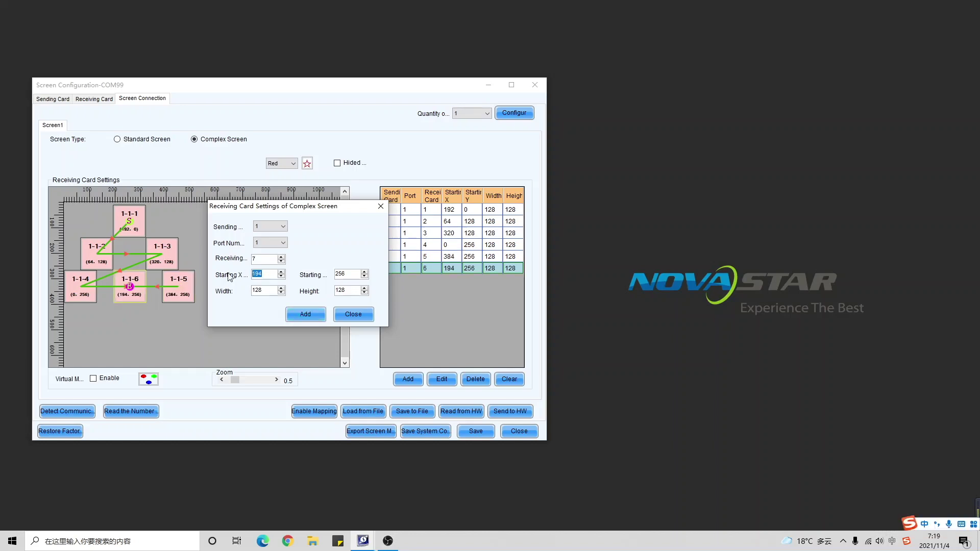
left_click_drag(353, 275, 323, 279)
type("384")
left_click(305, 314)
left_click_drag(353, 274, 336, 275)
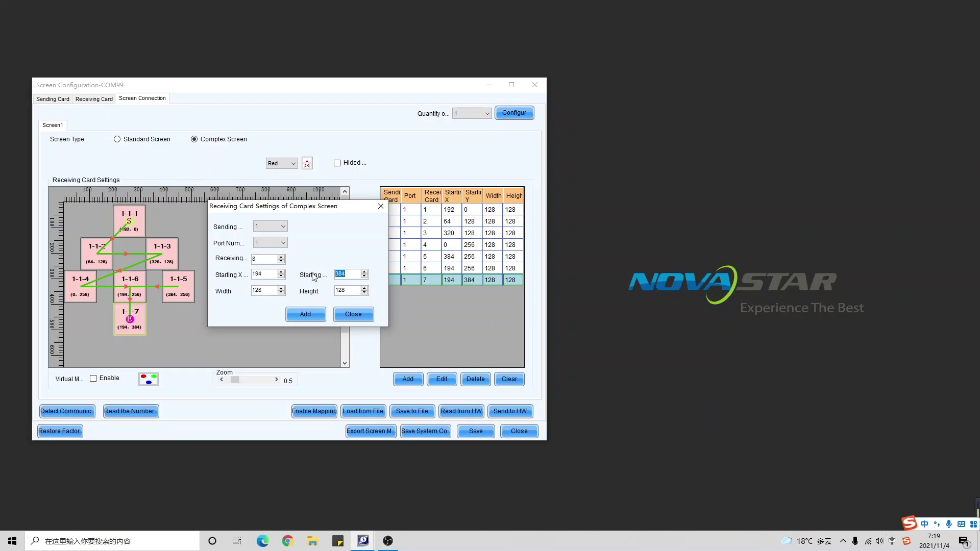
type("512")
left_click(305, 314)
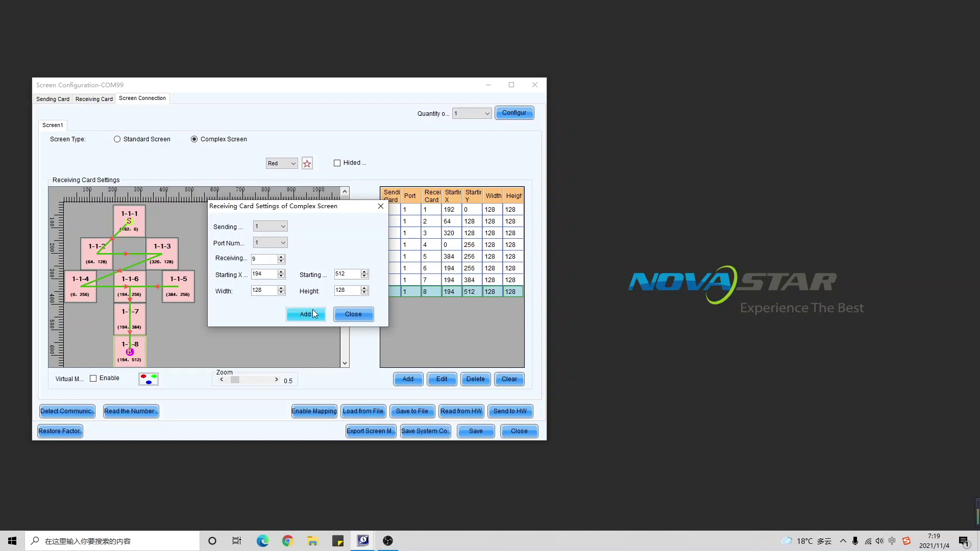
left_click(342, 315)
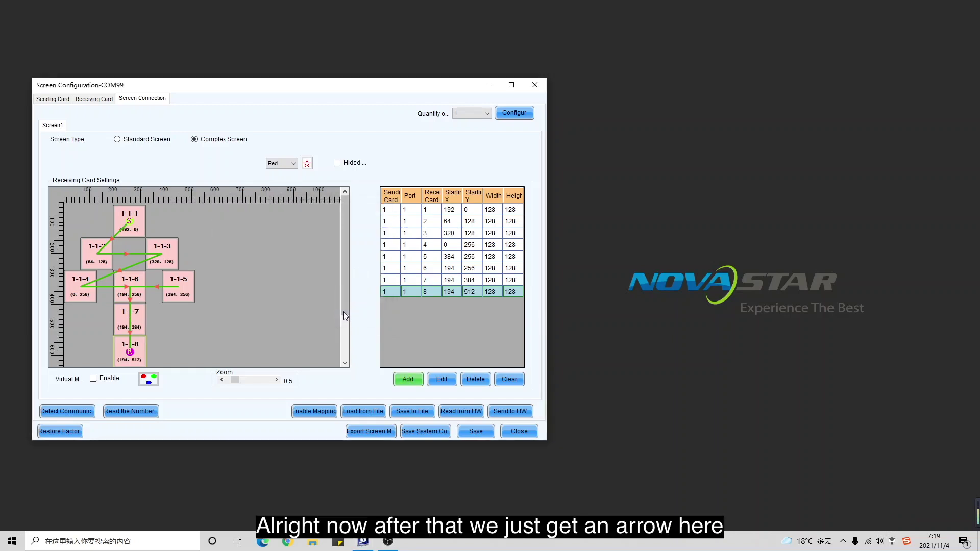
scroll(347, 312, "down", 1)
scroll(347, 313, "down", 1)
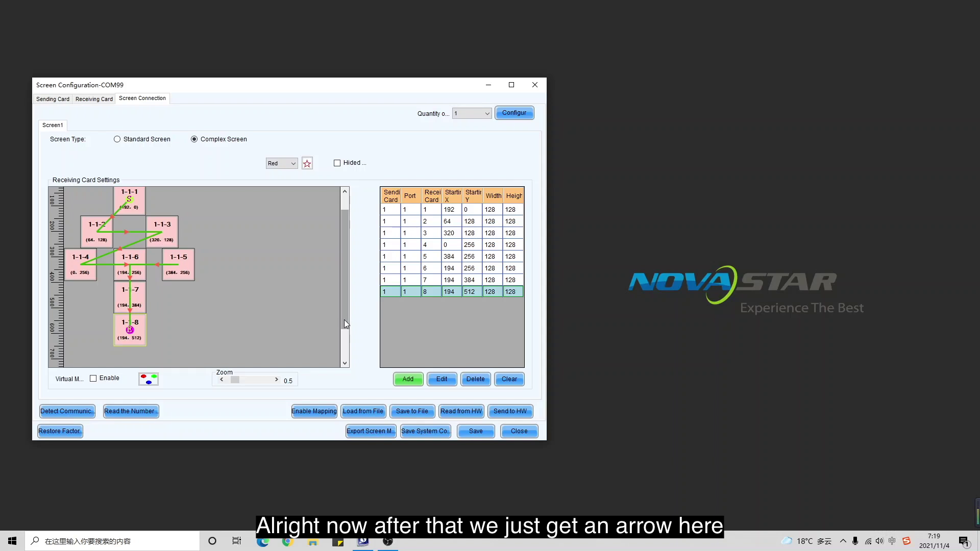
scroll(347, 313, "up", 1)
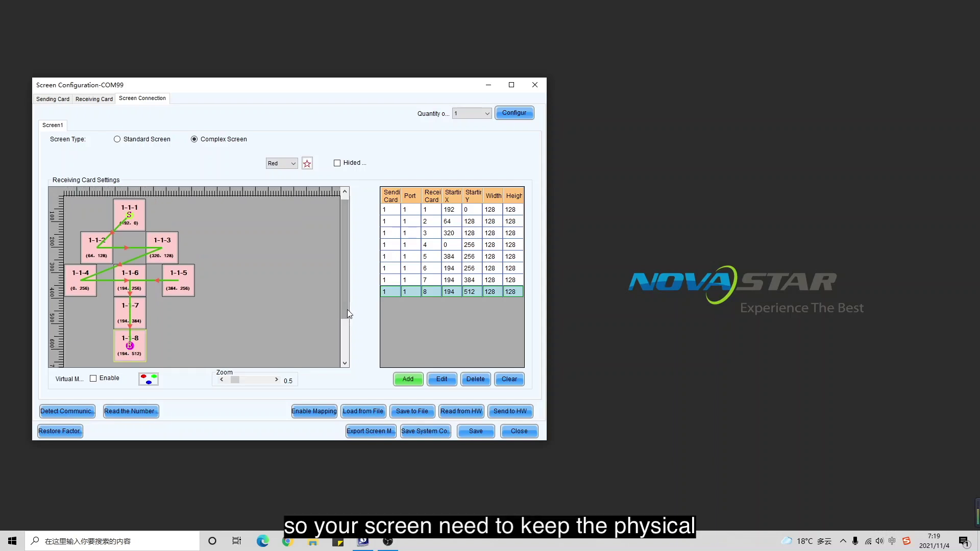